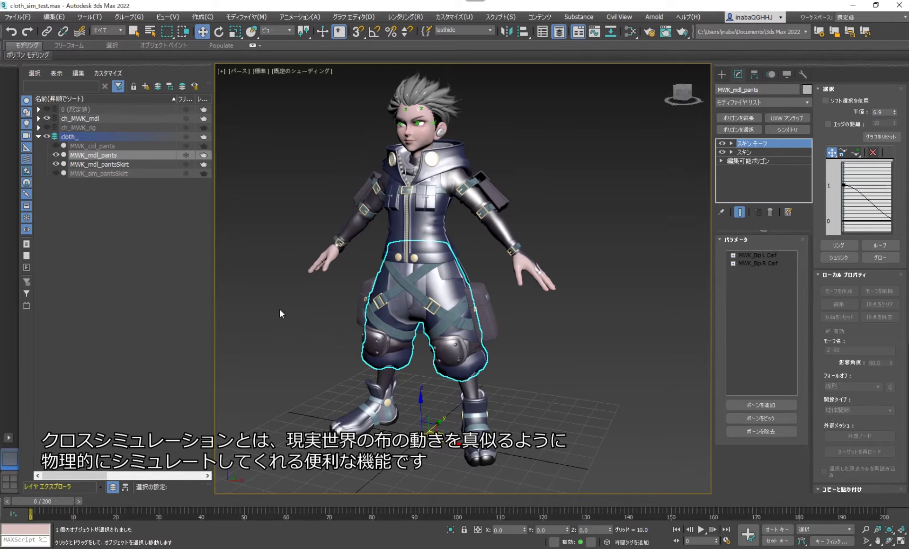
- View the character from behind and select the skirt flap MWK_mdl_pantsSkirt
click(454, 302)
scroll(454, 302, up, 3)
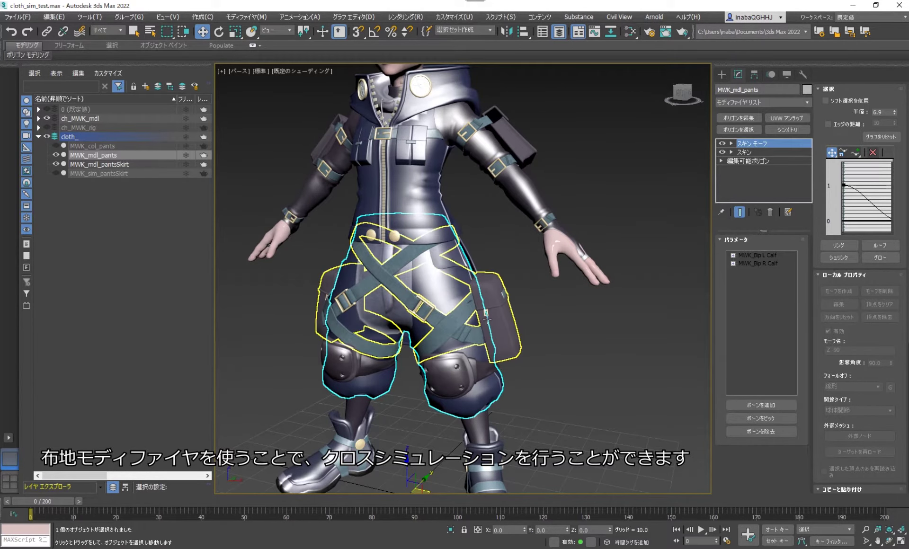
mouse_move(501, 287)
alt+middle_down()
mouse_move(423, 281)
mouse_move(390, 318)
alt+middle_up()
click(425, 285)
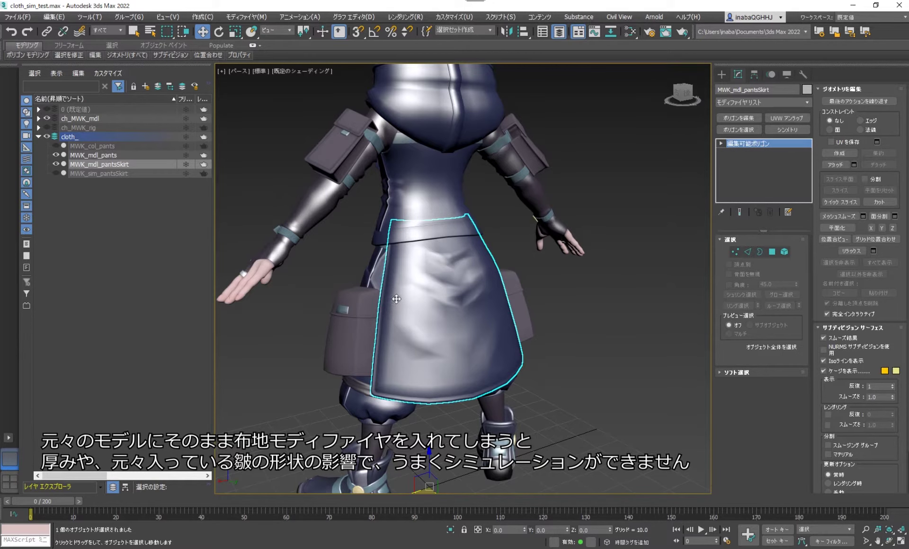
- Turn on Edged Faces (F4), hide MWK_mdl_pantsSkirt and unhide the blue MWK_sim_pantsSkirt
scroll(396, 299, up, 3)
key(F4)
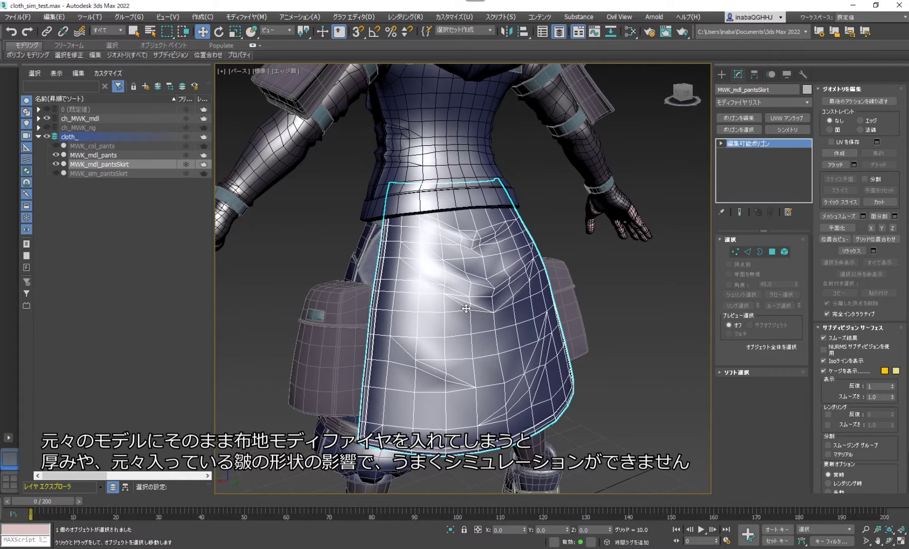
click(55, 164)
click(56, 173)
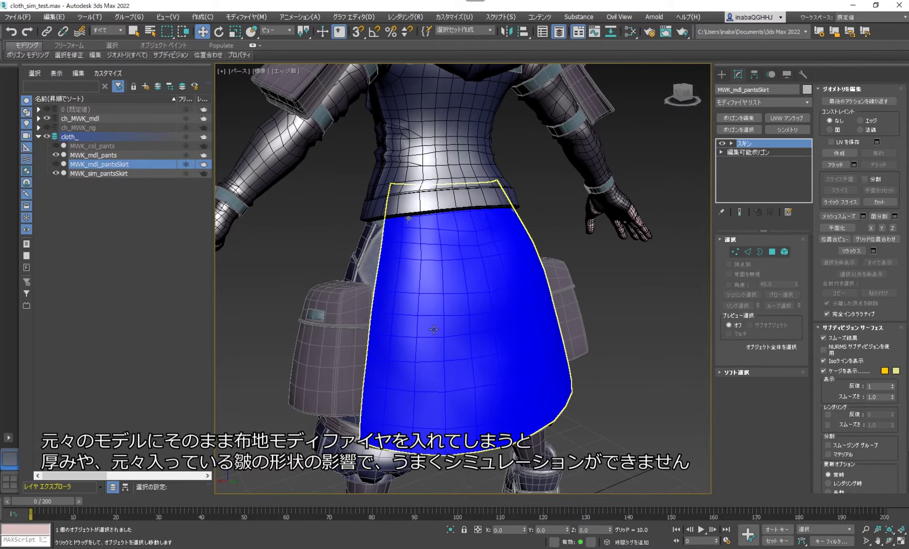
mouse_move(411, 329)
alt+middle_down()
mouse_move(406, 320)
mouse_move(418, 313)
alt+middle_up()
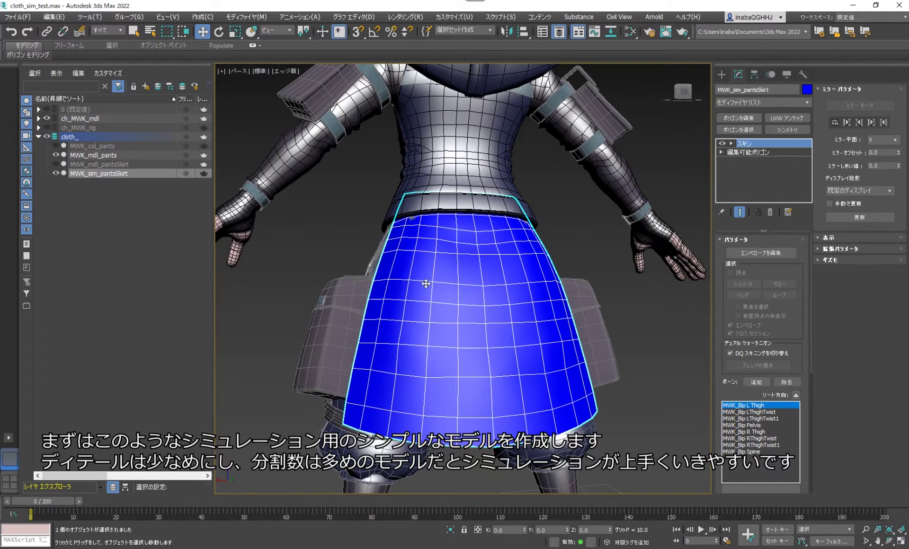
scroll(442, 219, up, 2)
scroll(442, 219, up, 2)
middle_drag(442, 219, 442, 236)
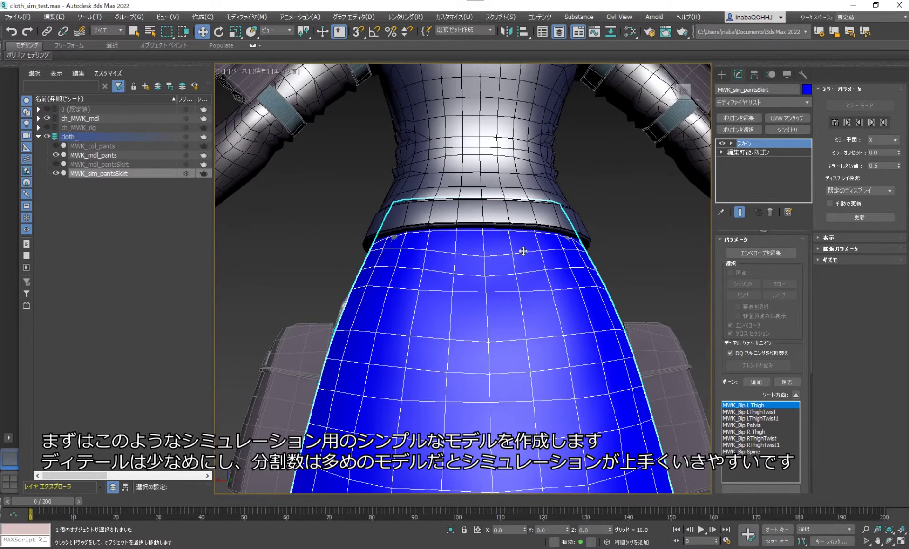
mouse_move(544, 274)
alt+middle_down()
mouse_move(592, 269)
mouse_move(548, 284)
mouse_move(552, 270)
alt+middle_up()
scroll(475, 314, down, 3)
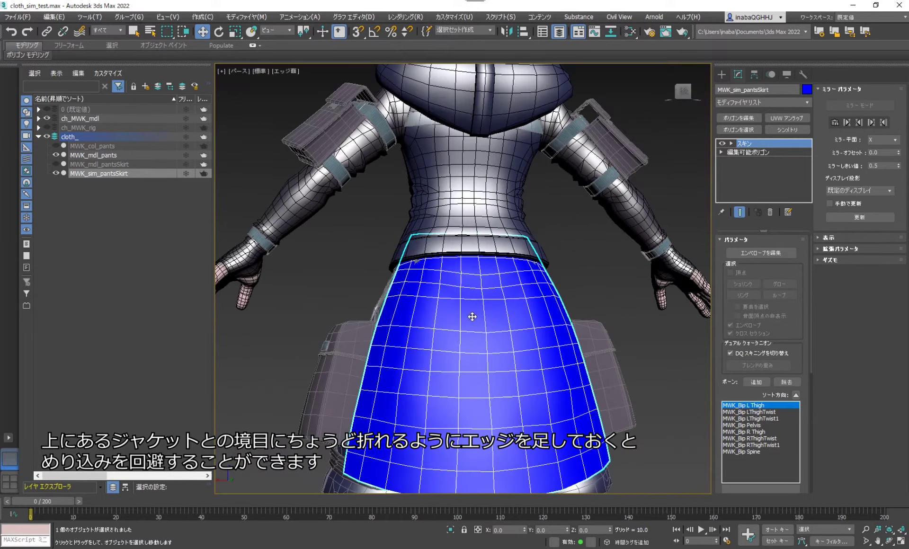
mouse_move(473, 319)
alt+middle_down()
mouse_move(461, 288)
mouse_move(479, 294)
mouse_move(464, 303)
mouse_move(502, 313)
alt+middle_up()
scroll(479, 295, up, 3)
scroll(479, 295, down, 3)
click(507, 308)
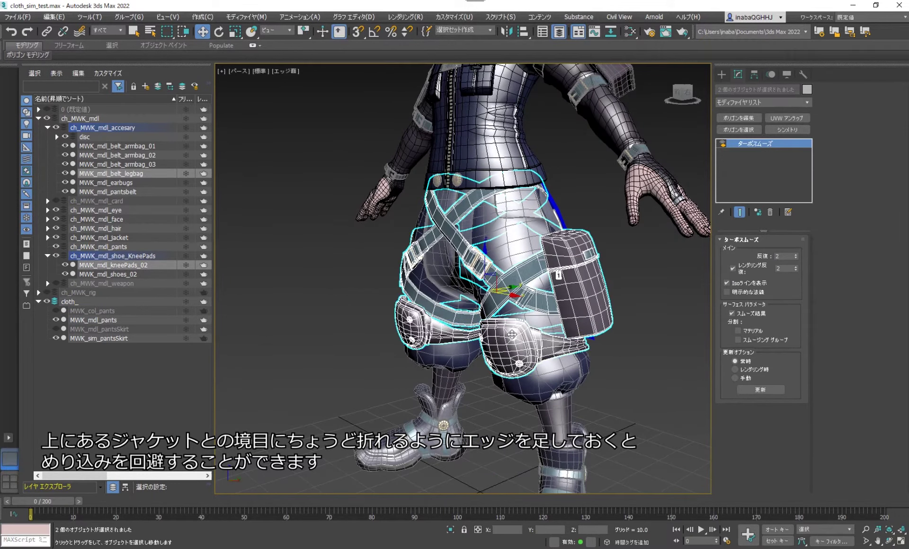
alt+middle_drag(525, 313, 531, 318)
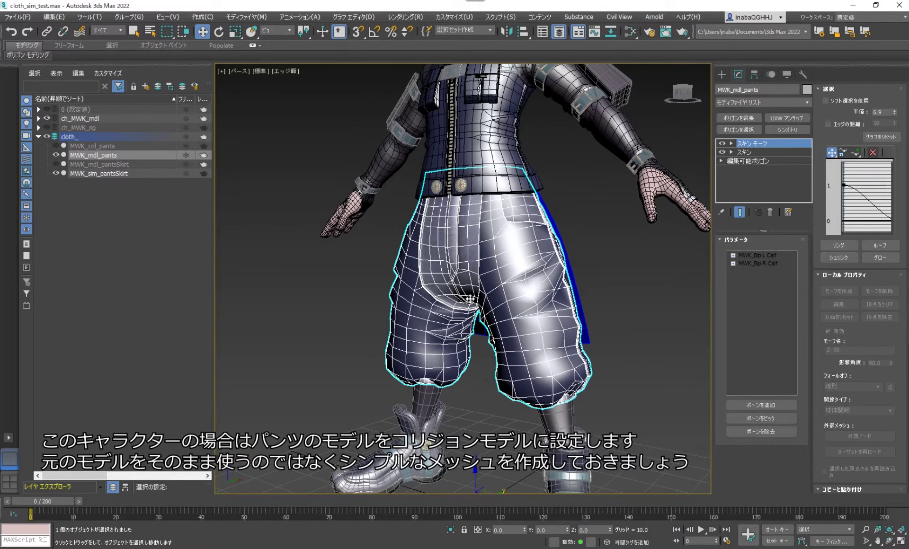
- Hide MWK_mdl_pants, show MWK_col_pants, and select it together with MWK_sim_pantsSkirt
click(56, 155)
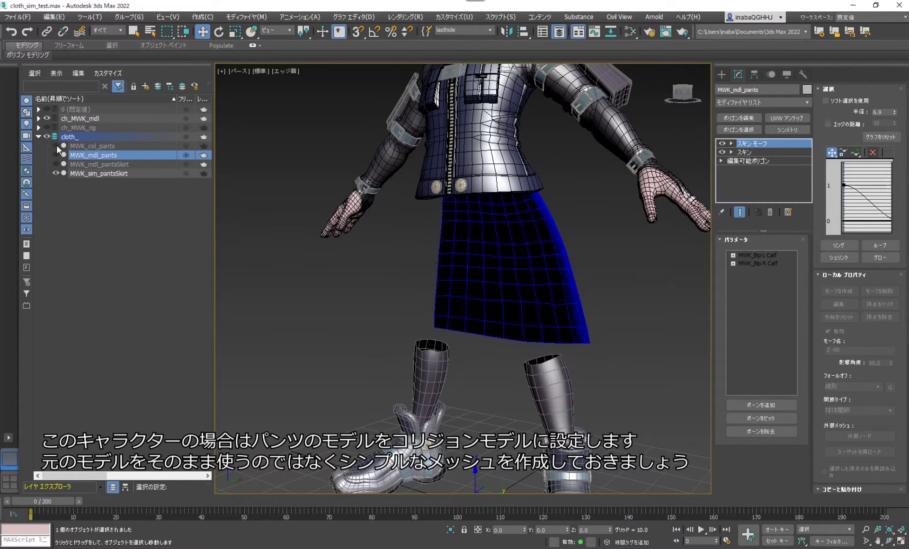
click(56, 146)
click(546, 302)
middle_drag(546, 302, 526, 298)
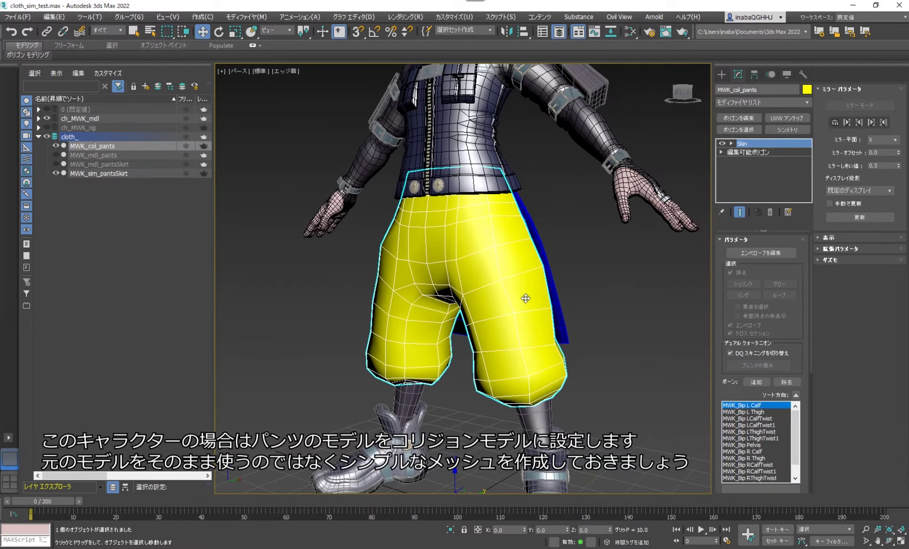
mouse_move(583, 297)
alt+middle_down()
mouse_move(505, 300)
mouse_move(499, 290)
alt+middle_up()
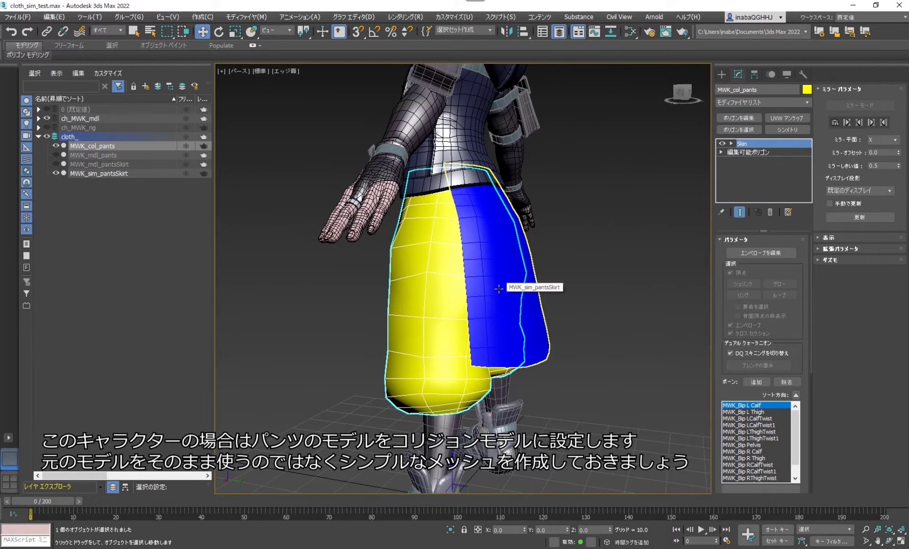
ctrl+click(499, 290)
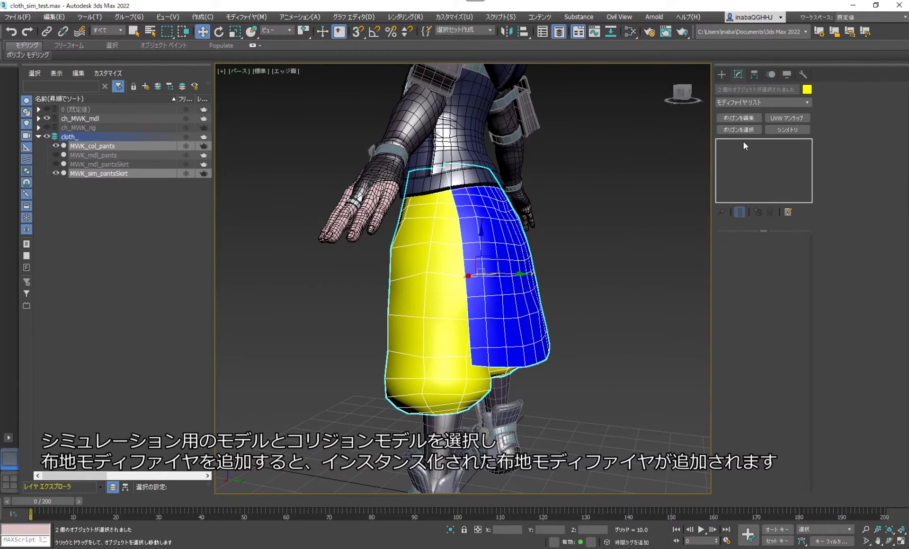
click(786, 103)
- Add one instanced Cloth (布地) modifier to MWK_col_pants and MWK_sim_pantsSkirt
mouse_move(810, 179)
mouse_down()
mouse_move(810, 266)
mouse_move(787, 386)
mouse_up()
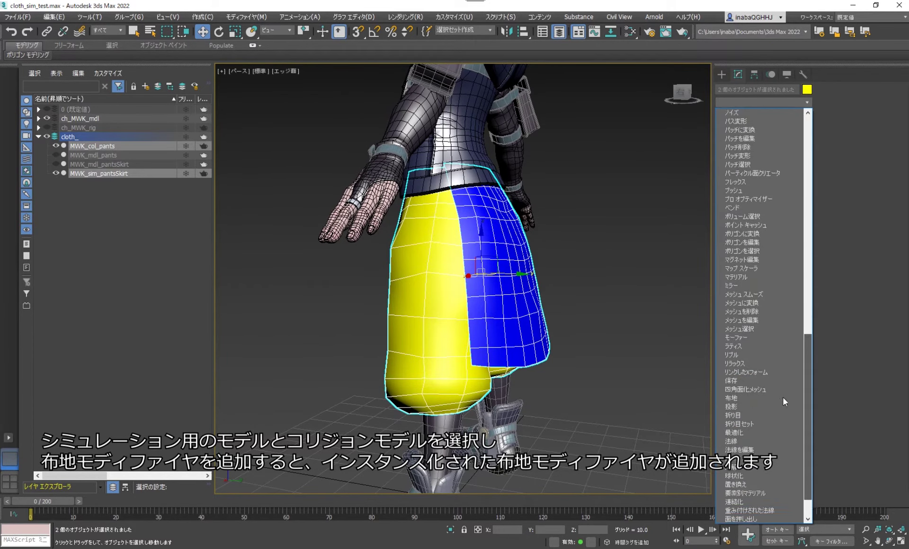
scroll(765, 396, down, 2)
click(757, 383)
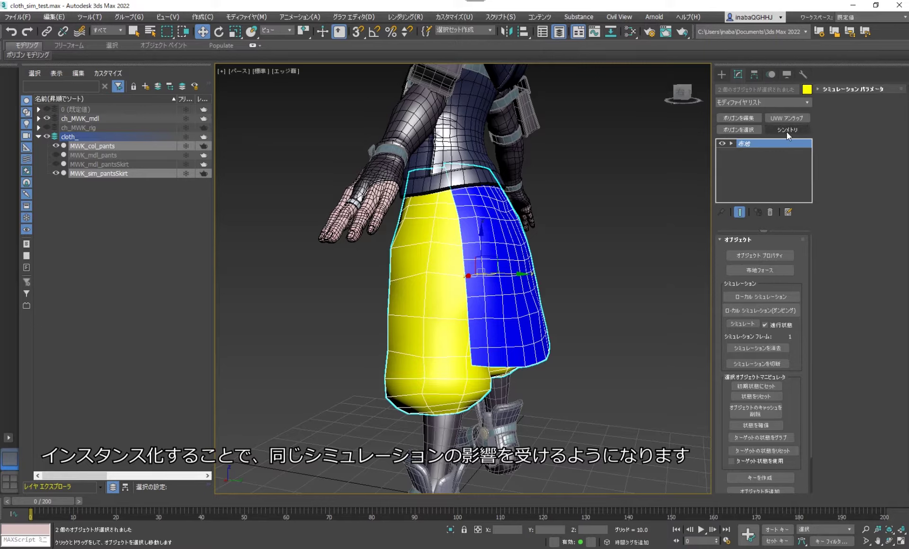
- In Cloth Object Properties, make MWK_sim_pantsSkirt Cloth and MWK_col_pants a Collision Object
click(782, 254)
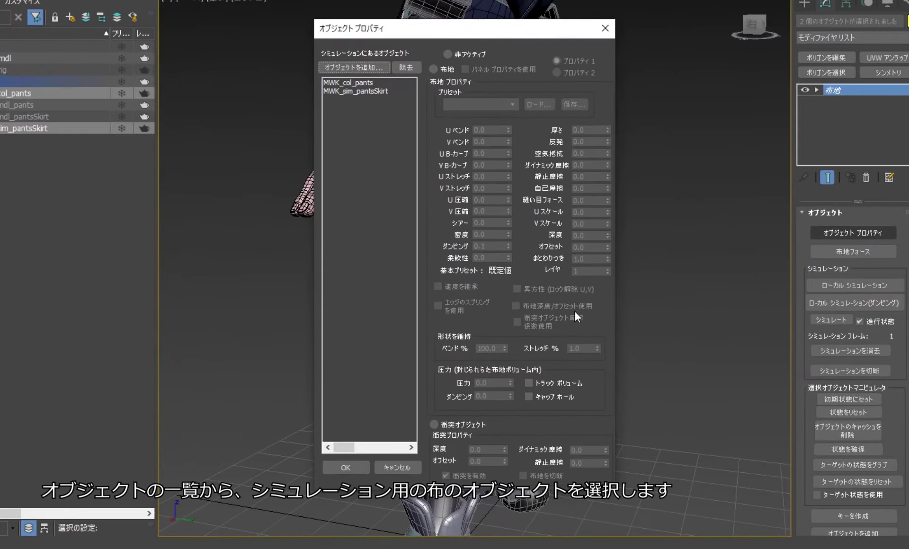
click(370, 90)
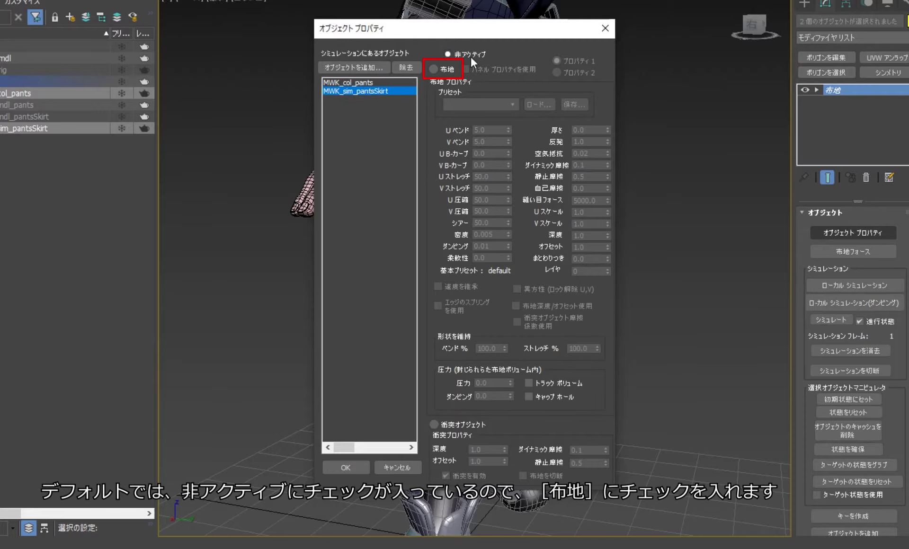
click(451, 71)
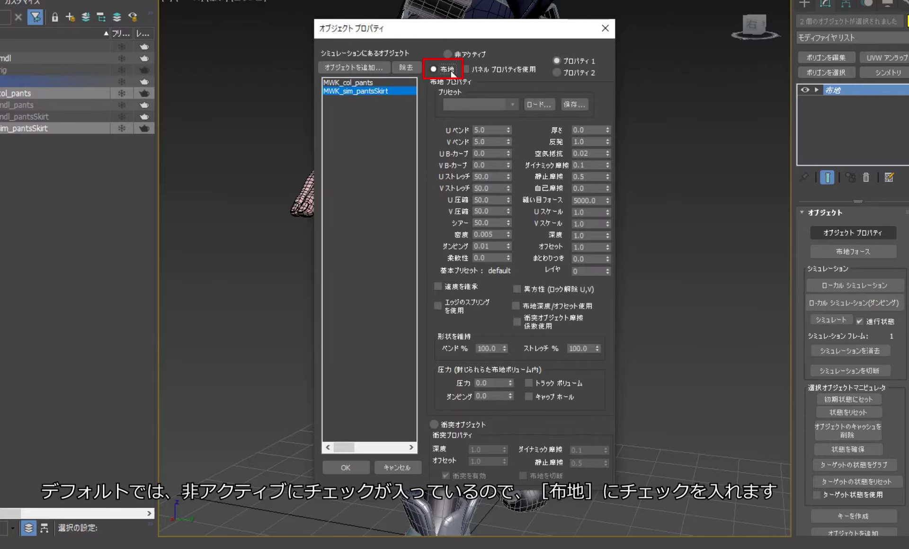
click(348, 83)
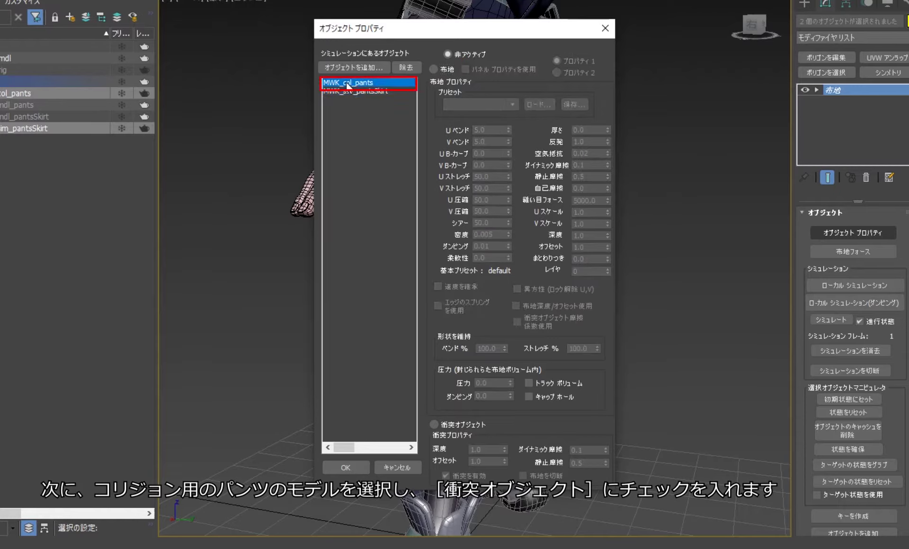
click(478, 429)
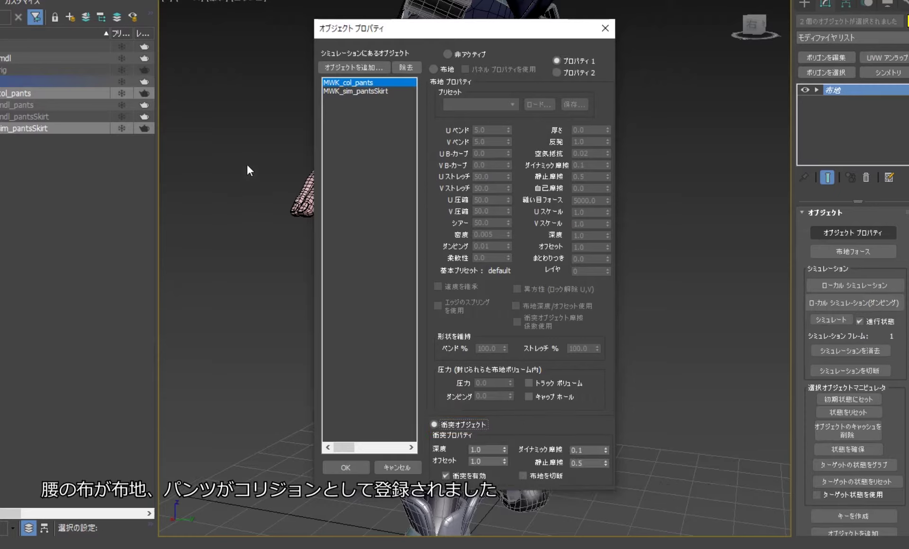
- Apply the Silk preset to MWK_sim_pantsSkirt and confirm the Object Properties
click(384, 91)
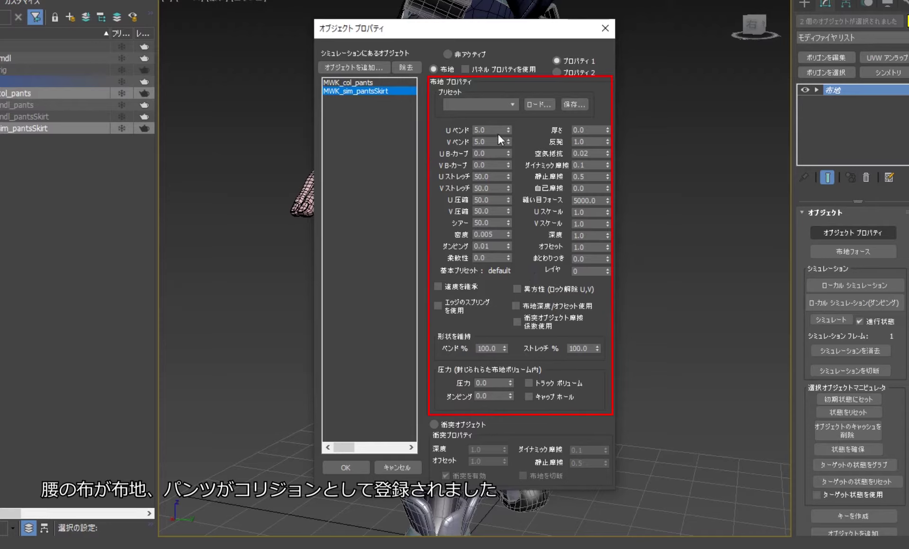
click(516, 104)
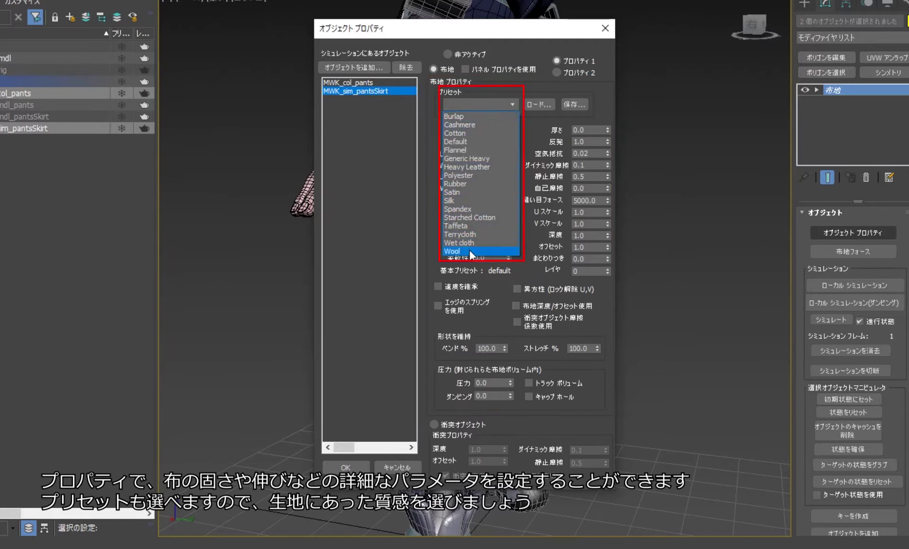
click(485, 199)
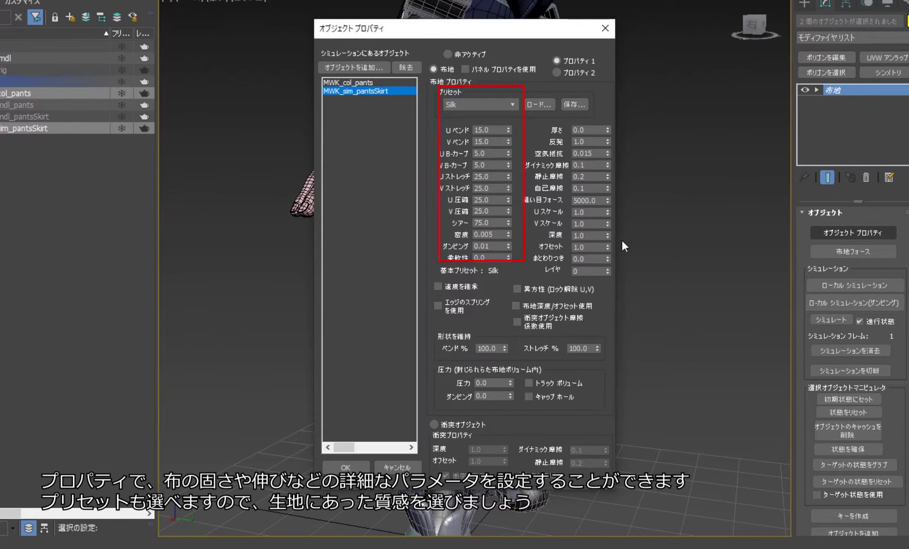
click(346, 467)
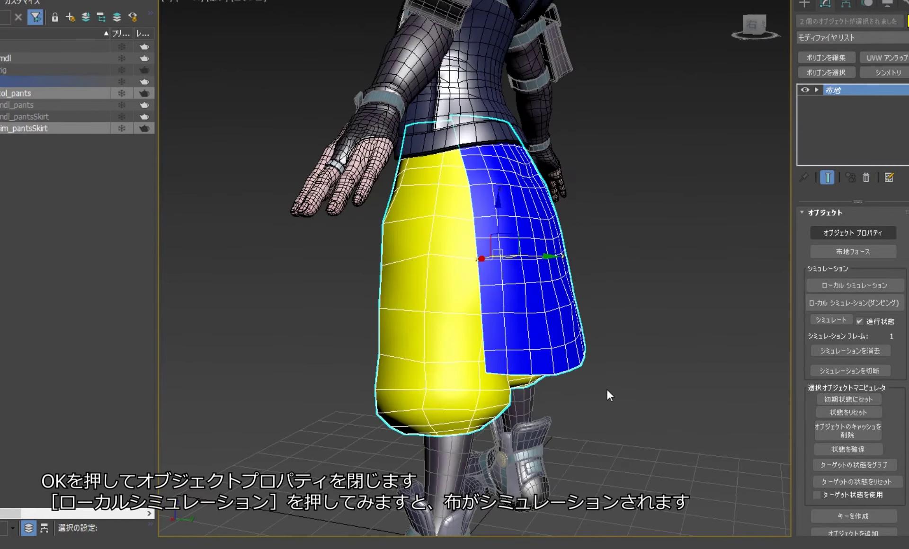
- Run and stop Local Simulation, watching the unpinned skirt fall off the pants
click(850, 286)
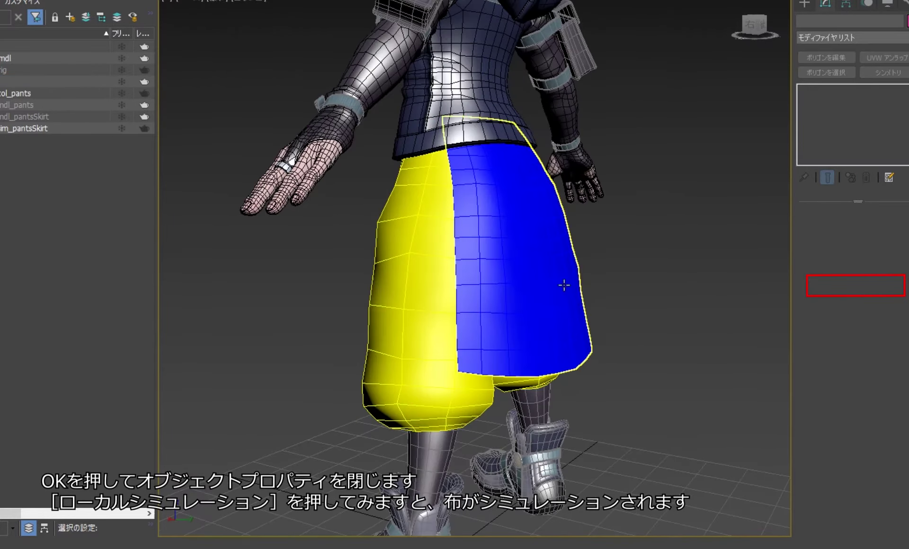
click(817, 286)
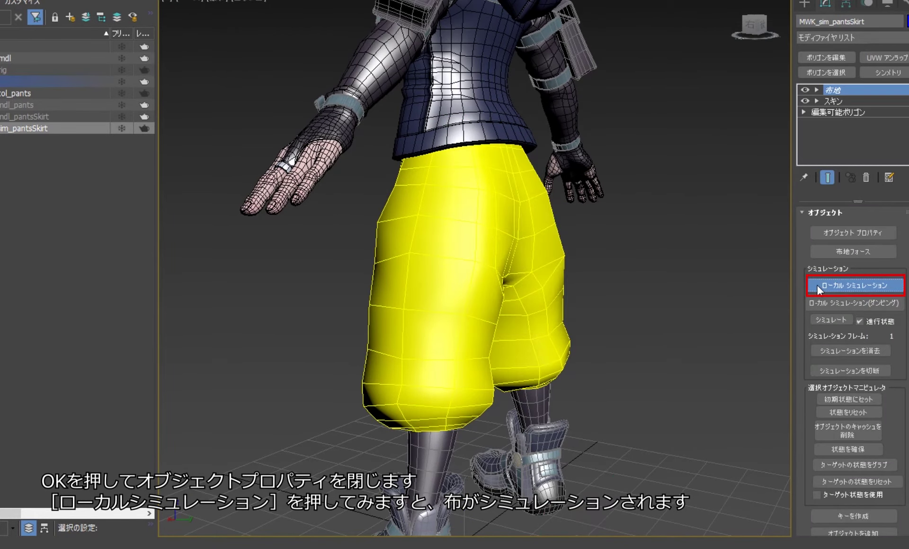
click(817, 285)
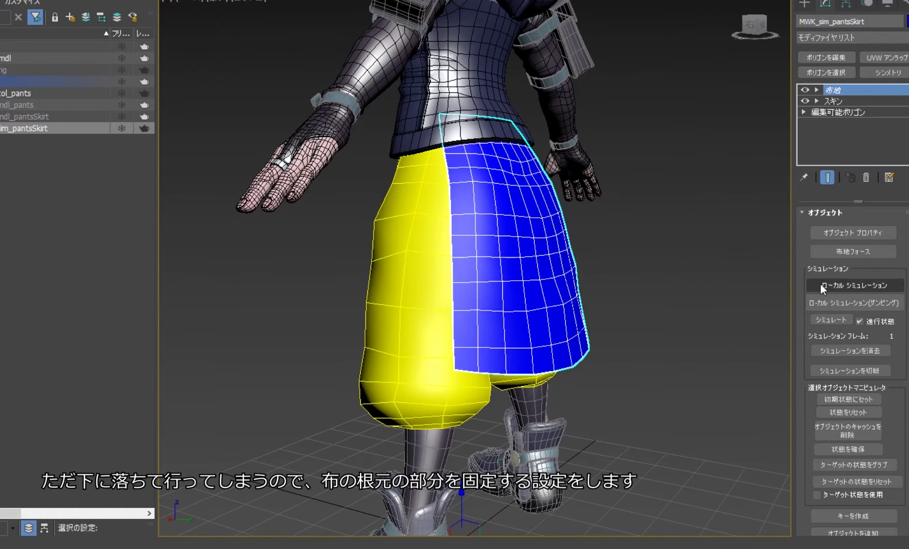
click(820, 284)
- Stop the simulation and Reset State so the skirt flap returns to its rest shape
click(825, 284)
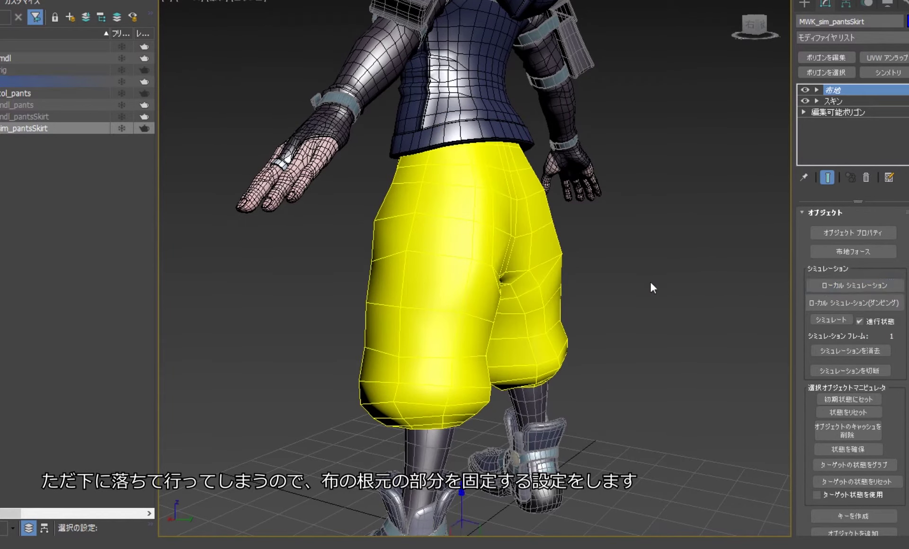
key(ctrl+z)
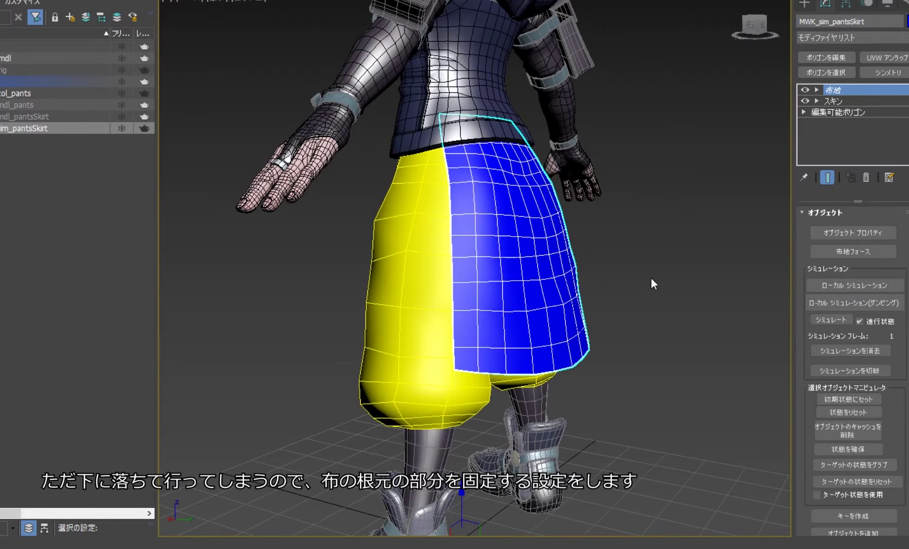
click(820, 286)
click(820, 285)
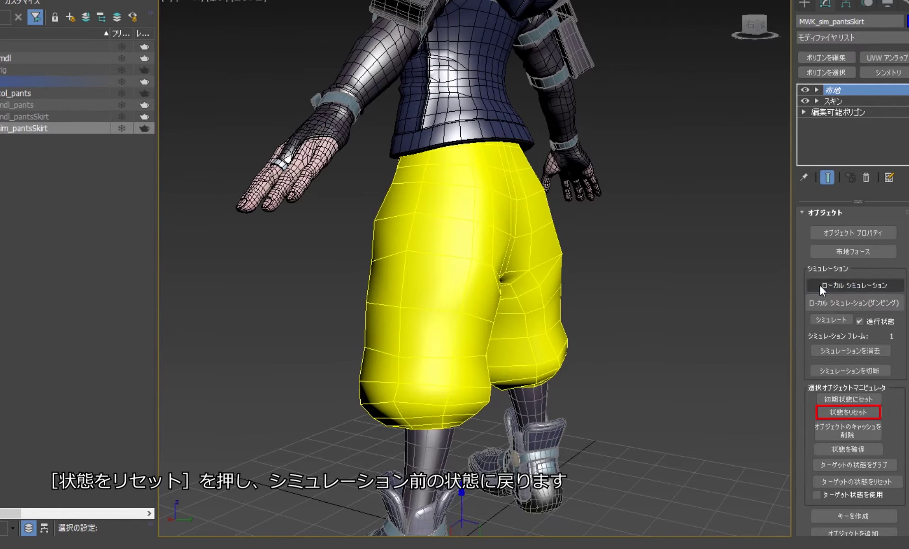
click(861, 416)
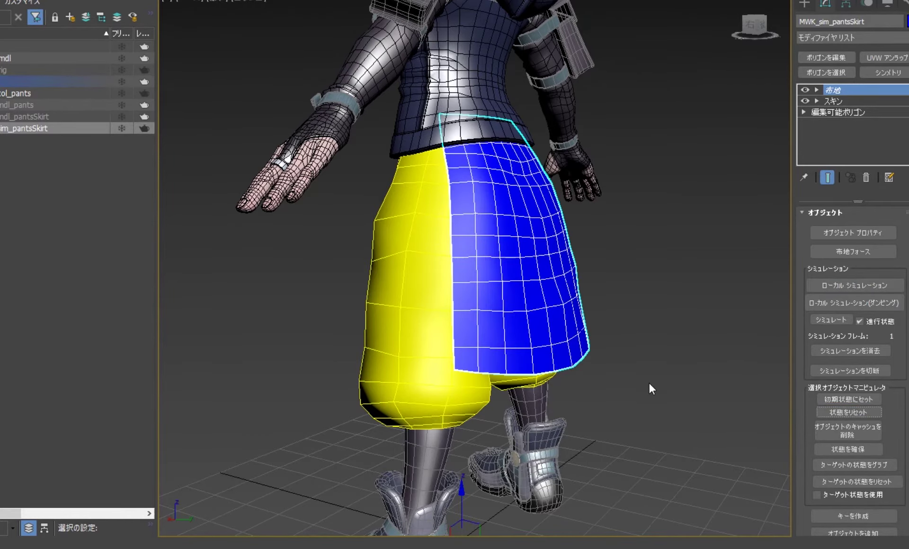
mouse_move(587, 255)
alt+middle_down()
mouse_move(541, 315)
mouse_move(449, 304)
alt+middle_up()
scroll(510, 231, up, 3)
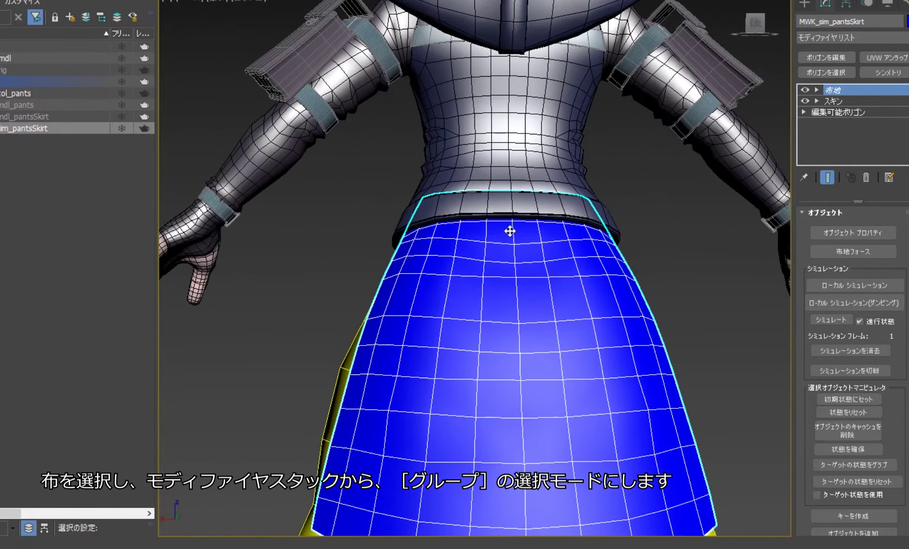
- At the Cloth Group sub-object level, select the skirt's 34 top-edge vertices
click(817, 89)
click(851, 101)
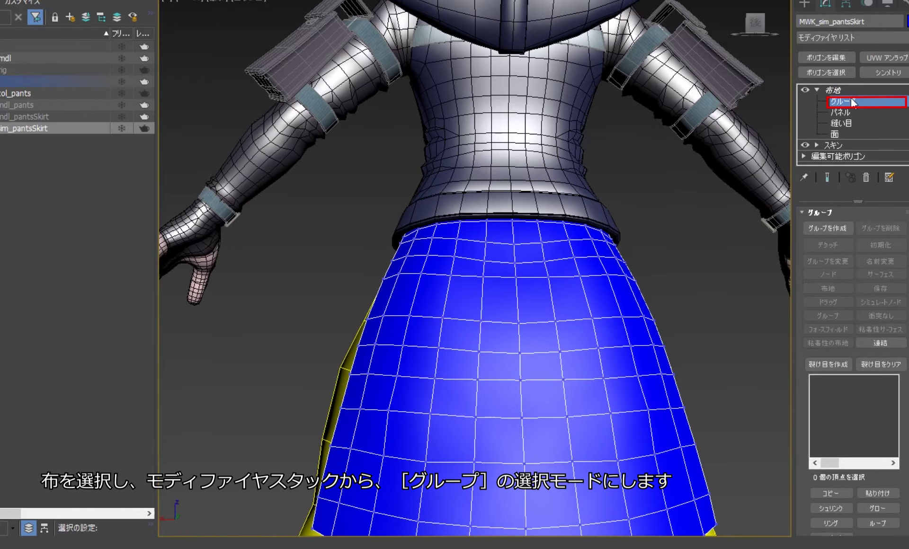
alt+middle_drag(658, 135, 595, 170)
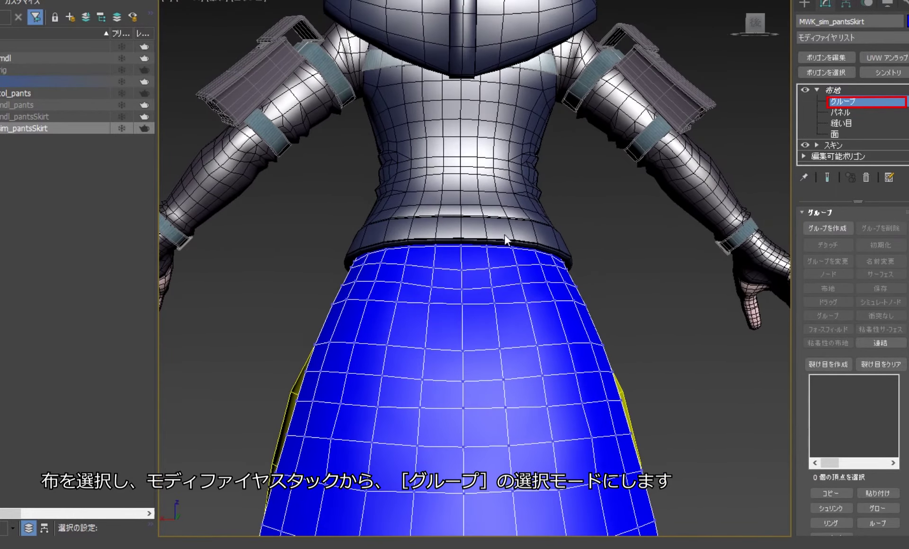
scroll(418, 156, up, 2)
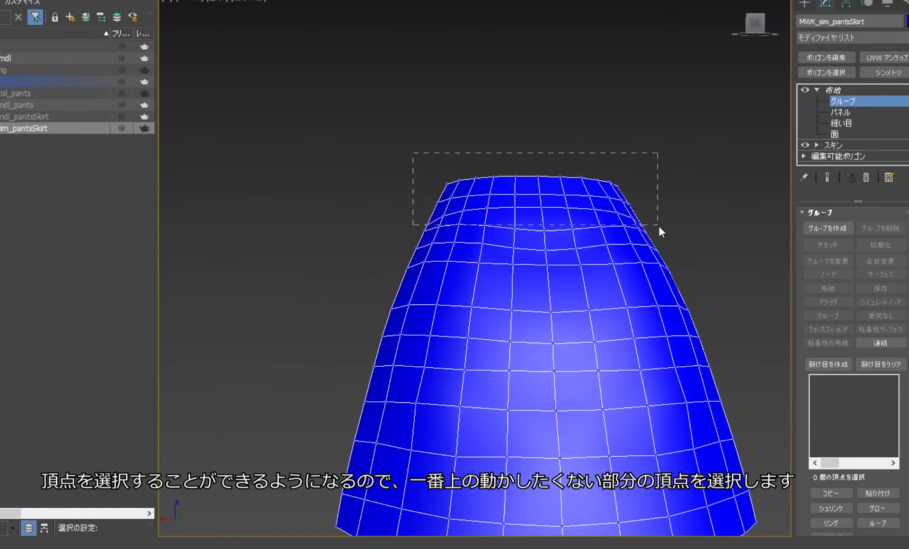
drag(576, 221, 660, 226)
scroll(592, 209, up, 2)
alt+drag(456, 282, 308, 240)
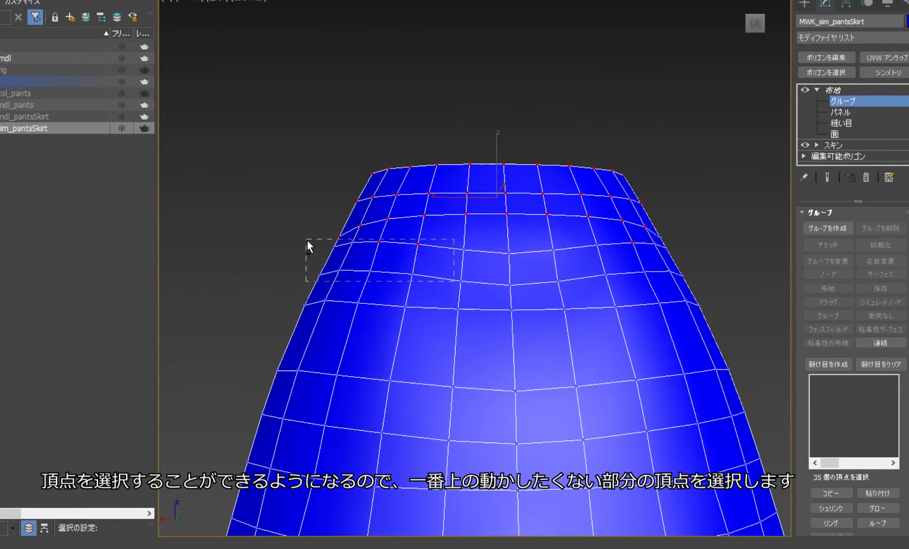
drag(493, 137, 669, 240)
alt+middle_drag(476, 220, 504, 255)
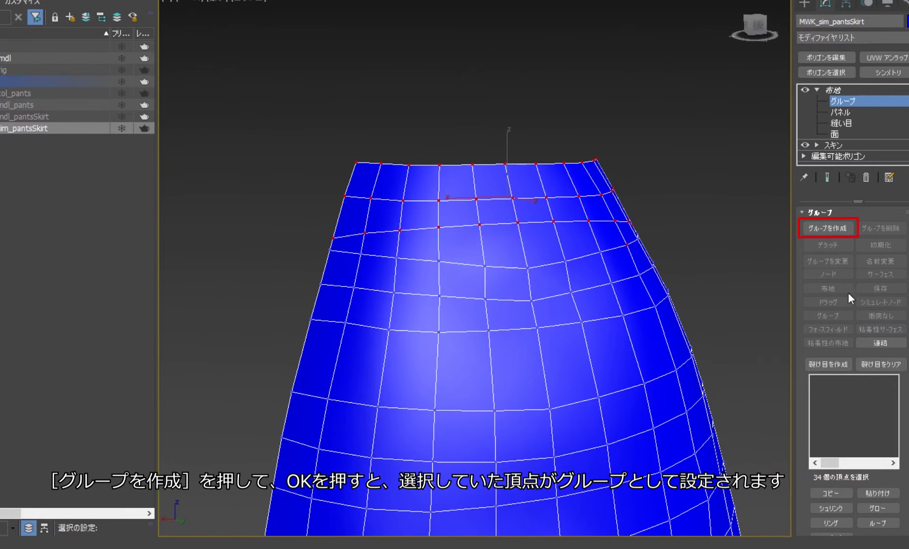
- Make Group001 from the selected top vertices and set it to Preserve (保存)
click(839, 235)
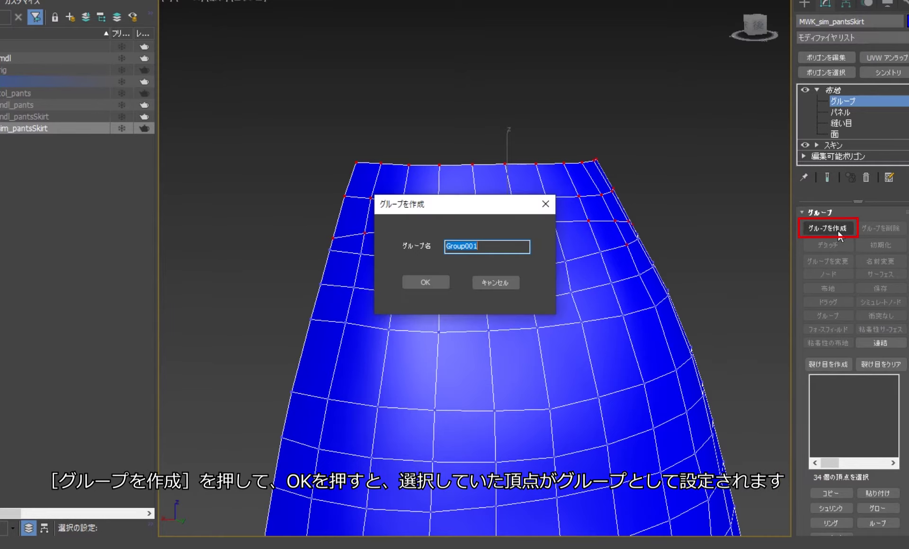
click(432, 283)
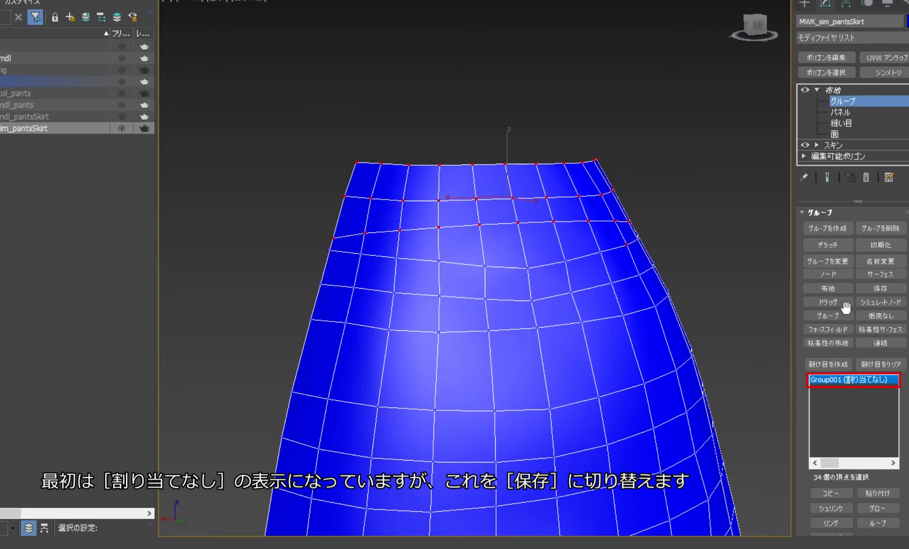
click(869, 294)
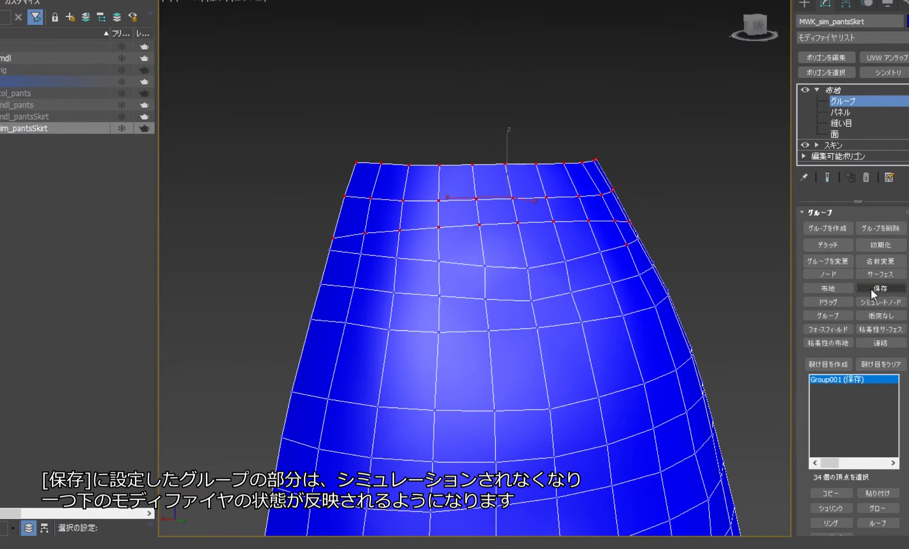
scroll(644, 269, down, 2)
scroll(625, 272, down, 3)
- Exit Group level, Reset State and rerun Local Simulation to confirm the top edge stays pinned
alt+middle_drag(625, 272, 667, 291)
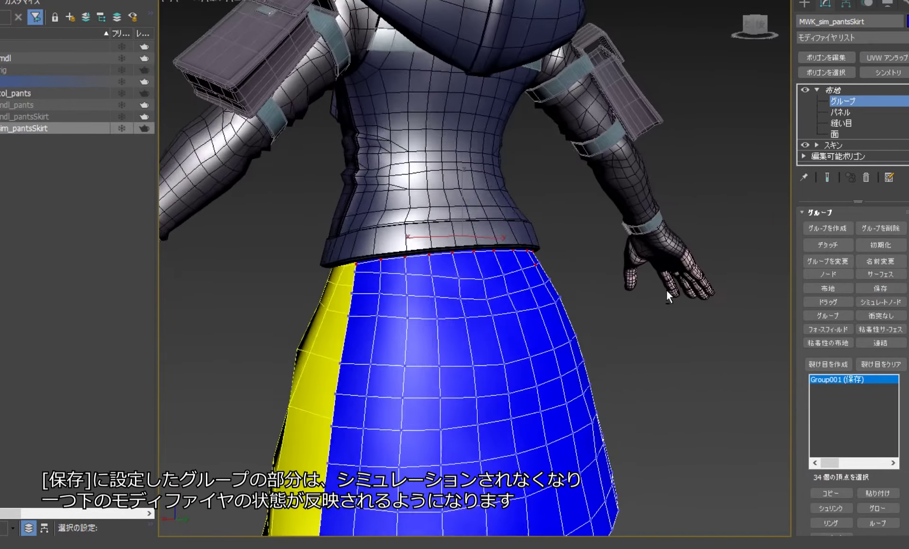
click(842, 99)
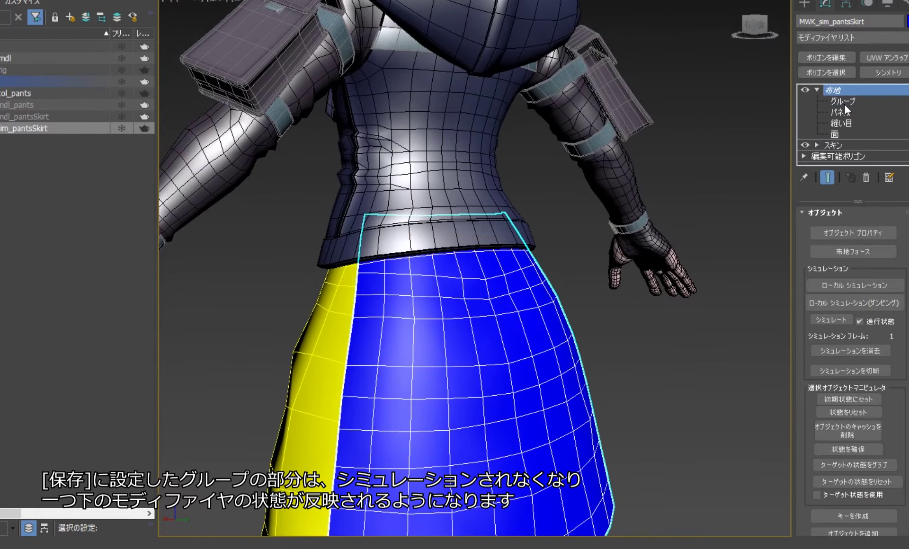
scroll(621, 307, down, 5)
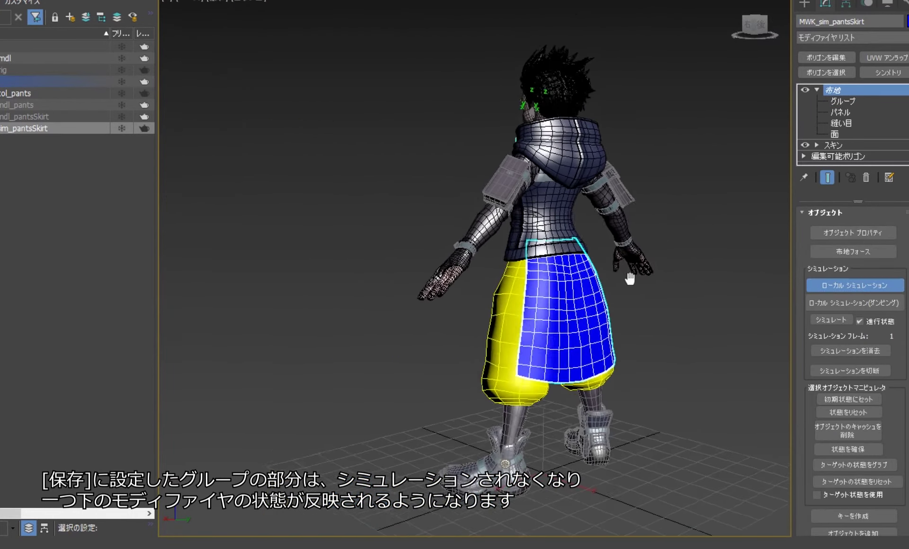
scroll(564, 276, up, 3)
mouse_move(563, 277)
alt+middle_down()
mouse_move(600, 270)
mouse_move(547, 265)
mouse_move(735, 336)
alt+middle_up()
click(847, 412)
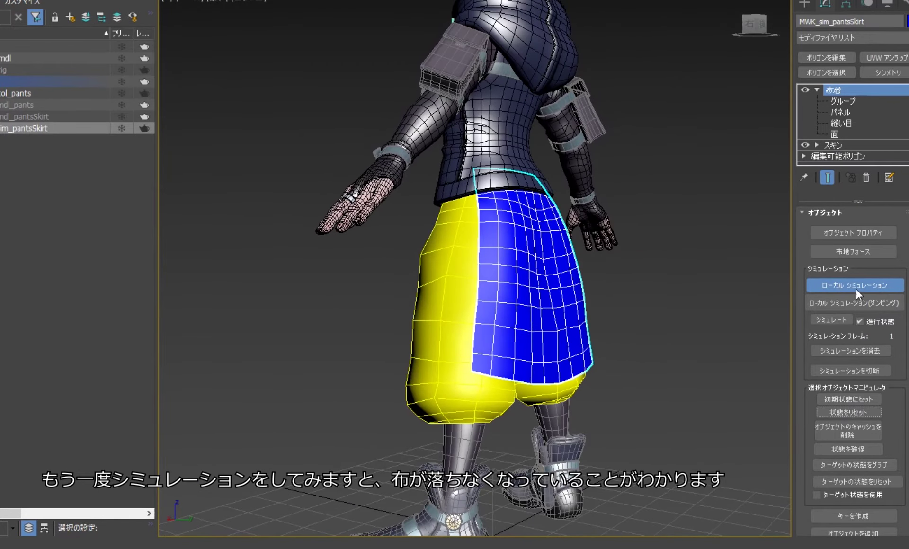
click(857, 287)
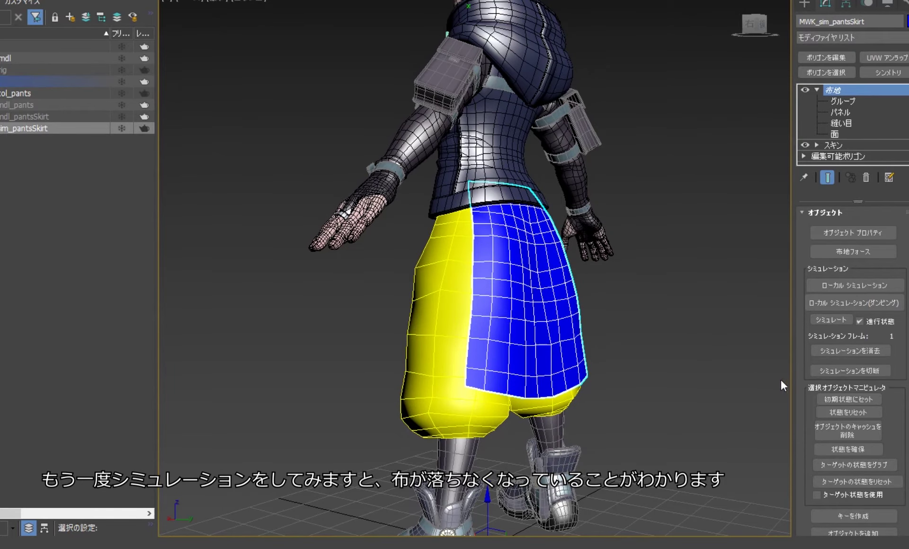
click(825, 411)
alt+middle_drag(632, 347, 625, 352)
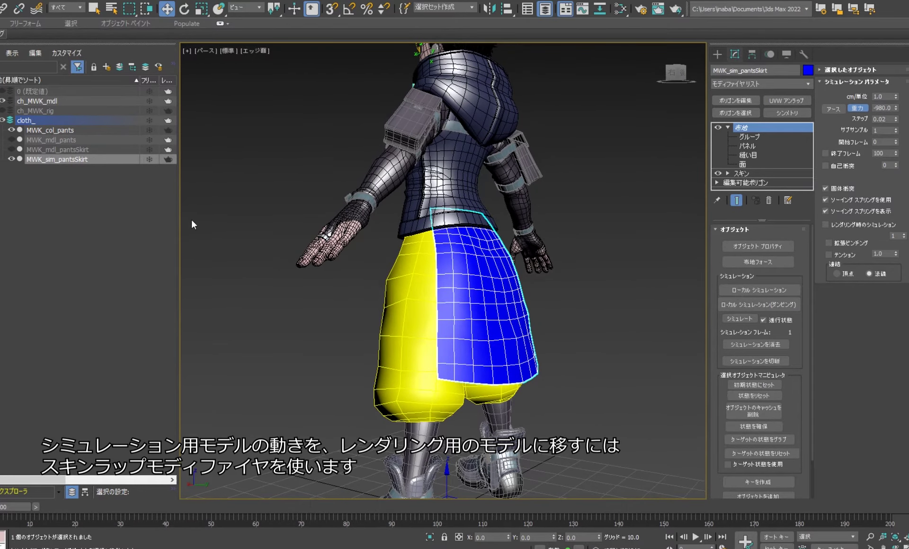
- Unhide MWK_mdl_pantsSkirt and MWK_mdl_pants, then give MWK_mdl_pantsSkirt a Skin Wrap modifier
click(12, 149)
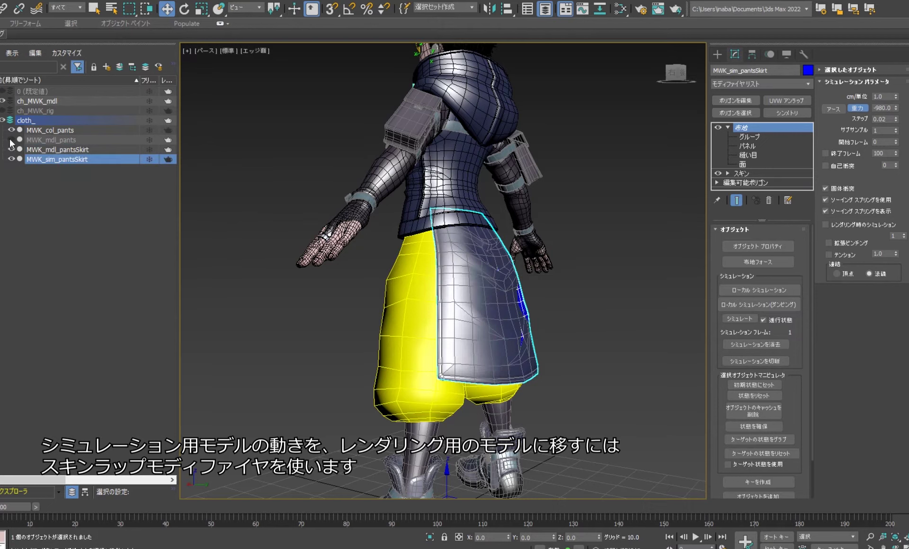
click(11, 141)
click(53, 150)
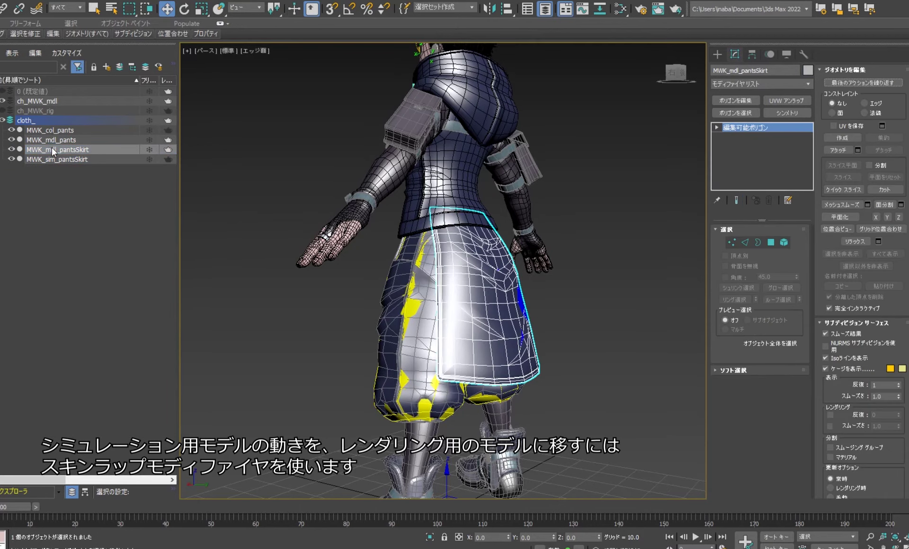
click(801, 87)
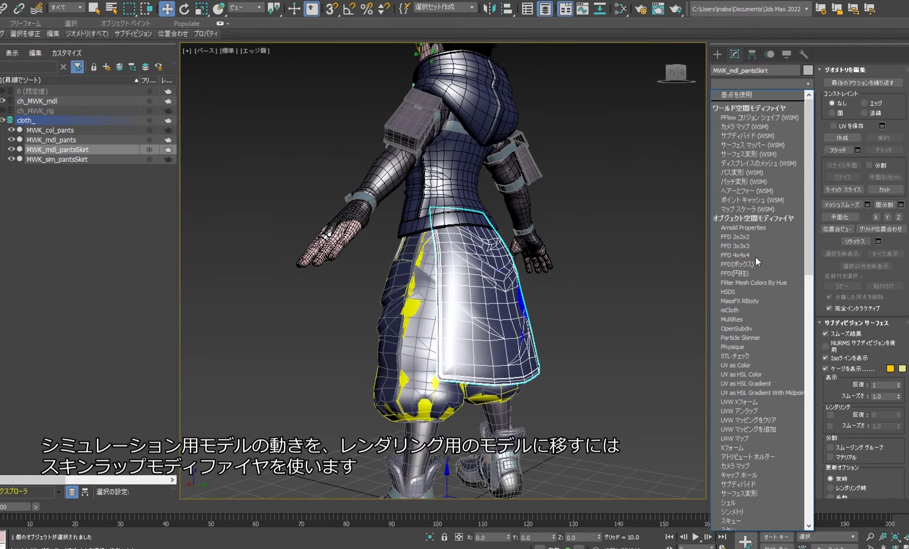
drag(812, 266, 800, 355)
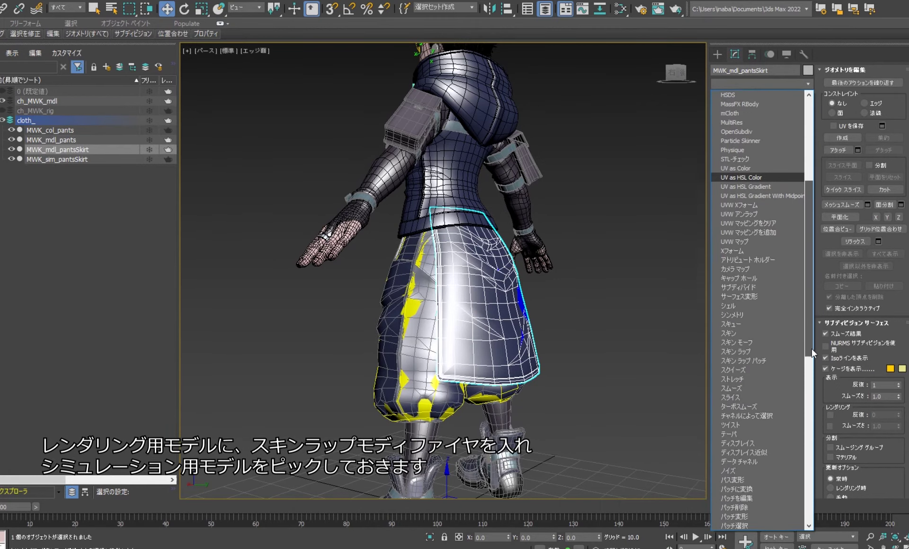
click(759, 315)
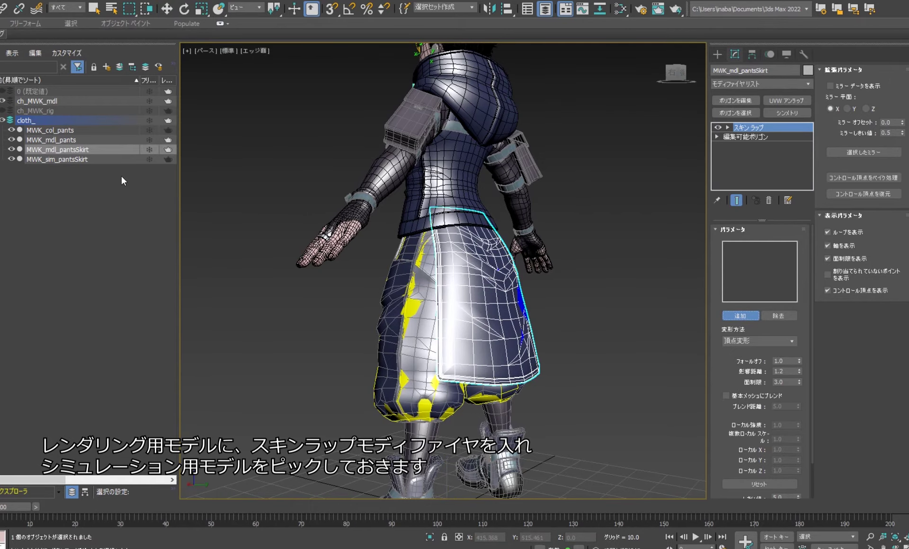
- Skin Wrap the render skirt to MWK_sim_pantsSkirt and simulate the cloth through frame 201
click(99, 160)
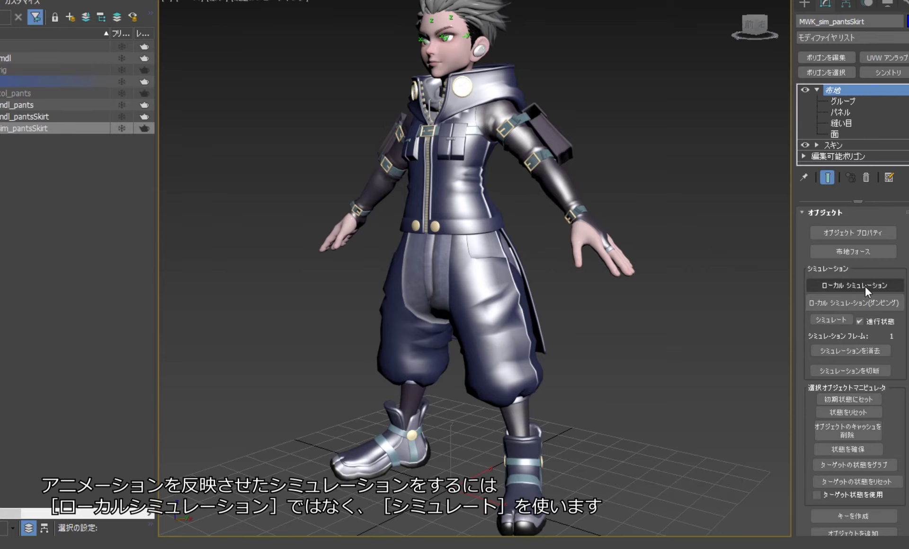
click(837, 321)
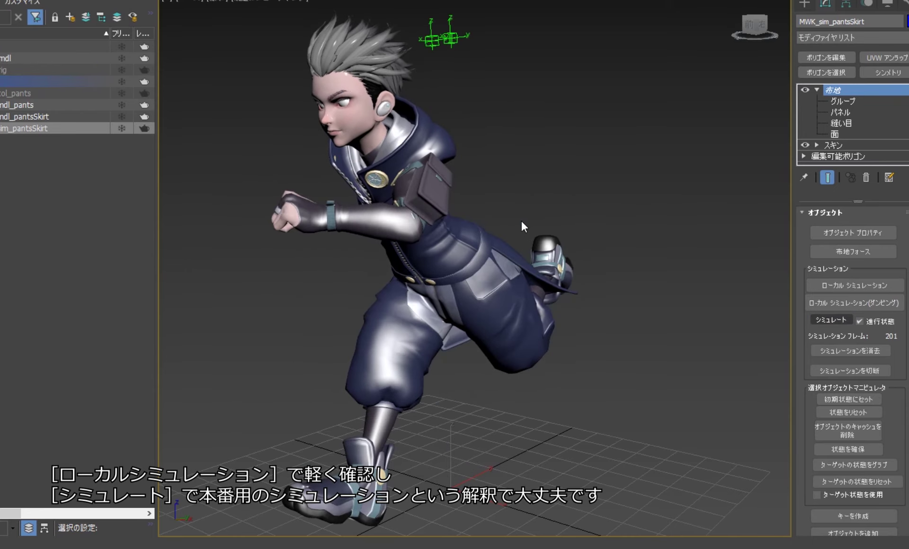
- Play the running animation and orbit behind the character to watch the baked skirt motion
click(482, 256)
key(slash)
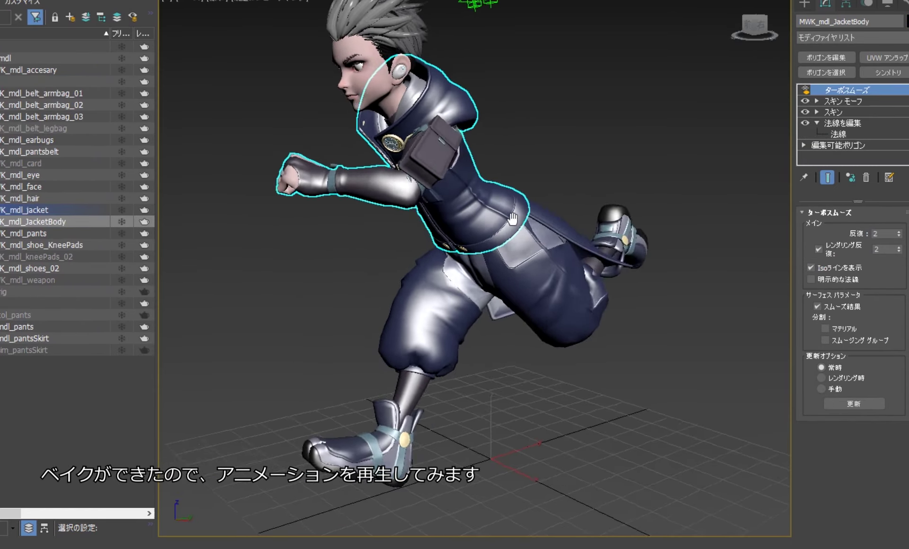
alt+middle_drag(458, 227, 845, 478)
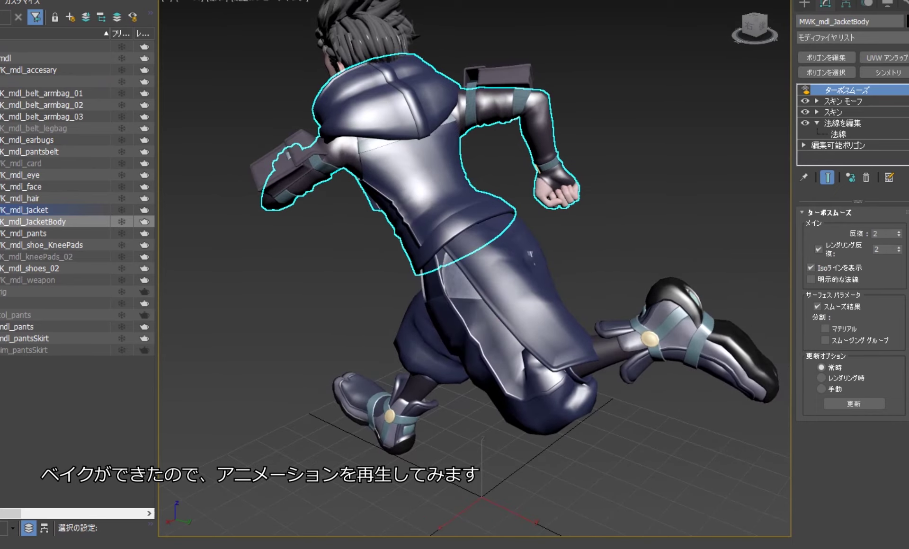